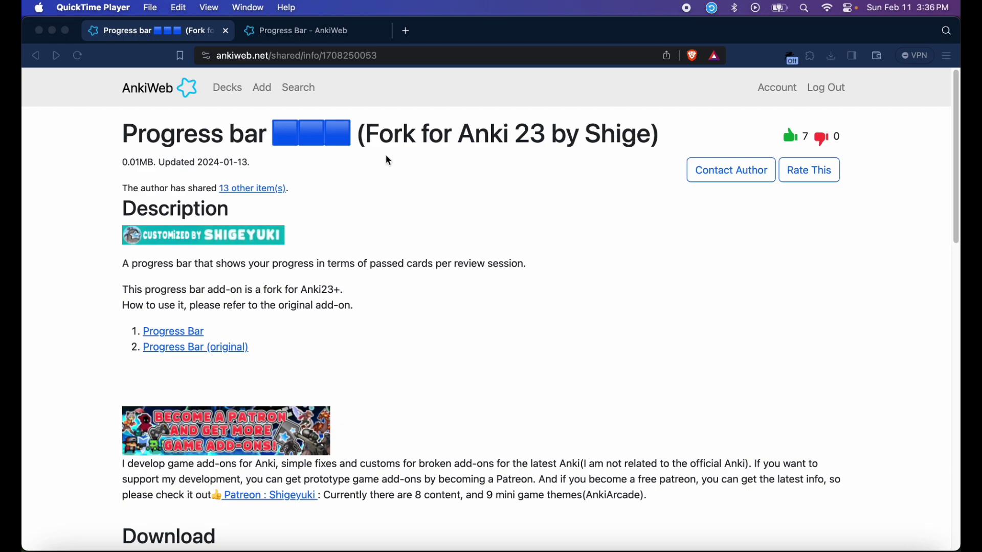
View the original Progress Bar add-on page, then return to the Shige fork page.
click(325, 33)
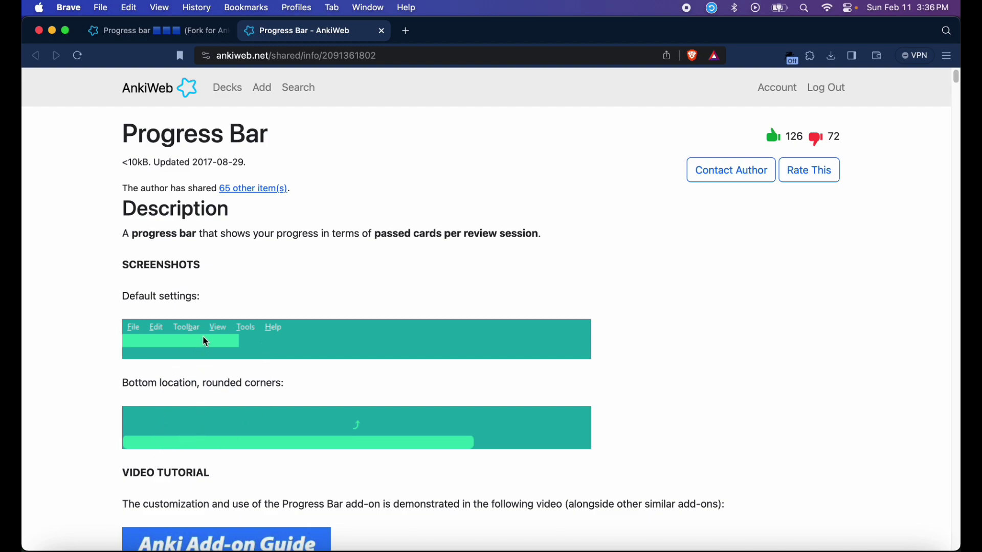
click(176, 37)
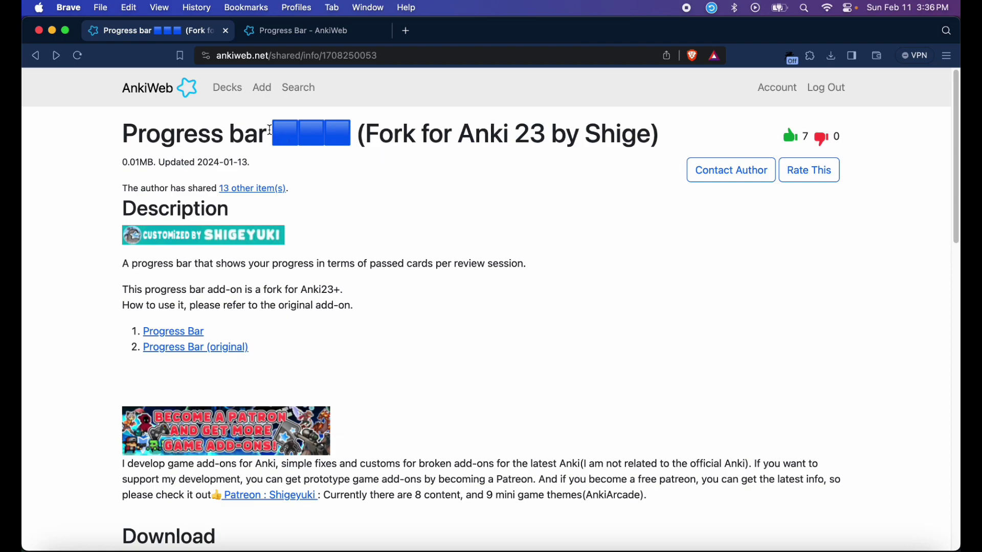
Close the original Progress Bar page and check the fork page's full address.
click(382, 31)
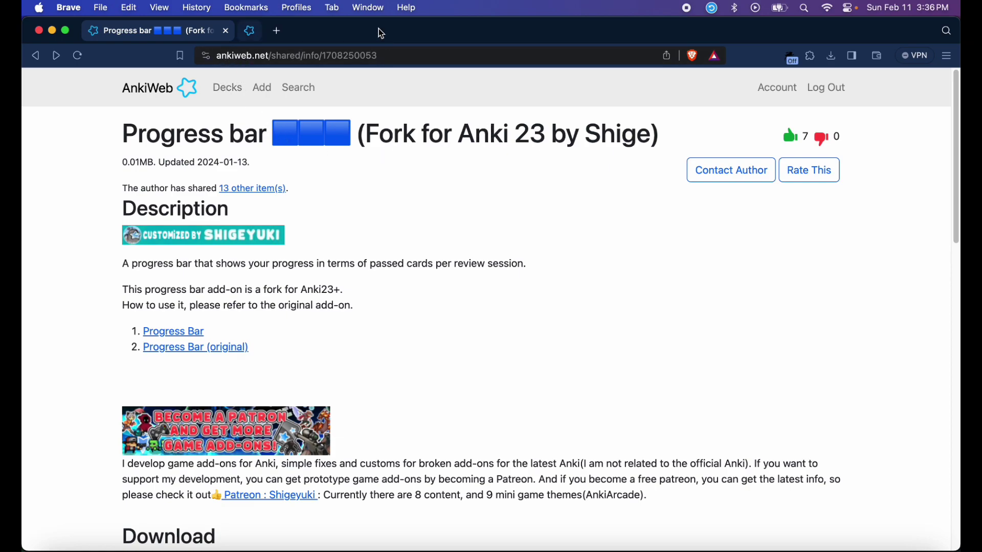
click(254, 55)
click(416, 88)
scroll(400, 214, down, 7)
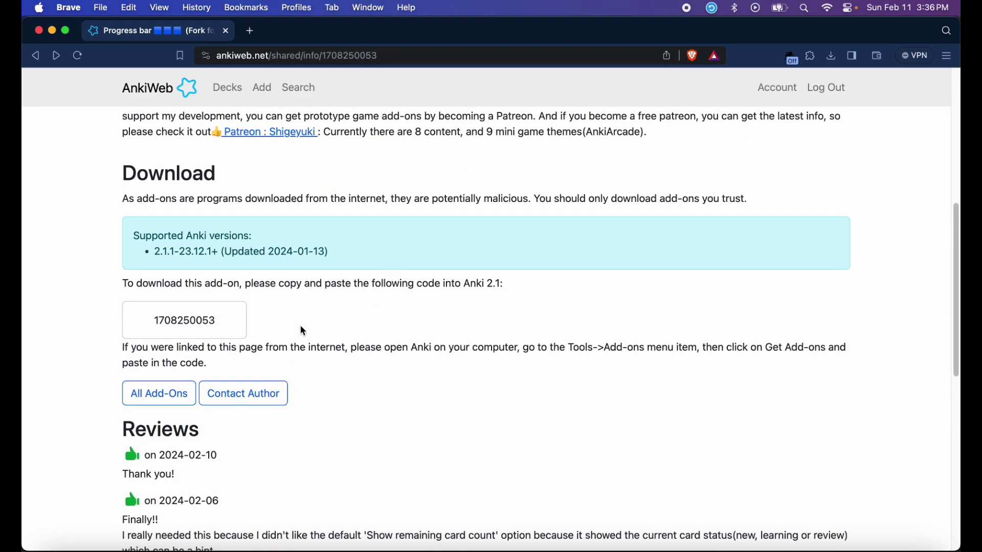
scroll(238, 326, up, 3)
scroll(179, 366, down, 1)
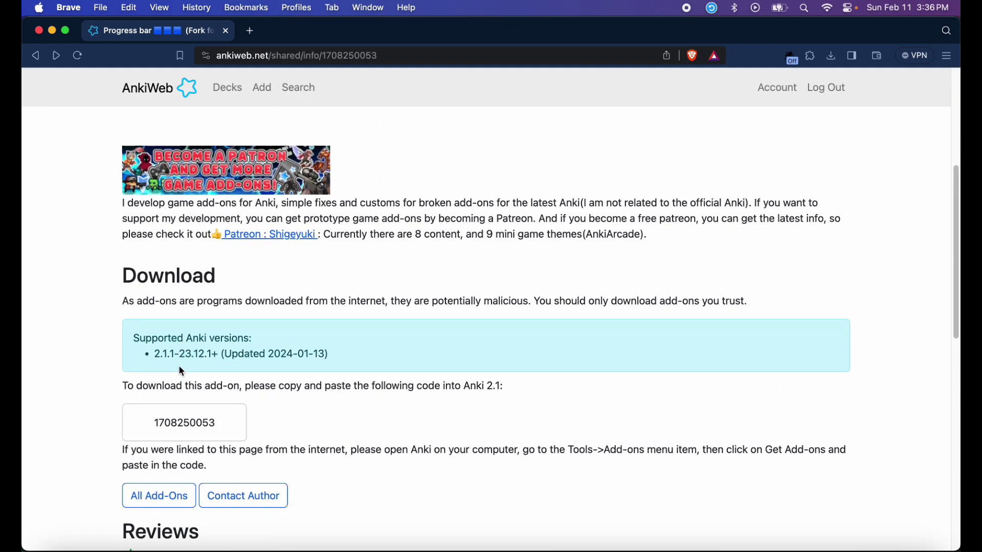
double_click(186, 424)
key(super+c)
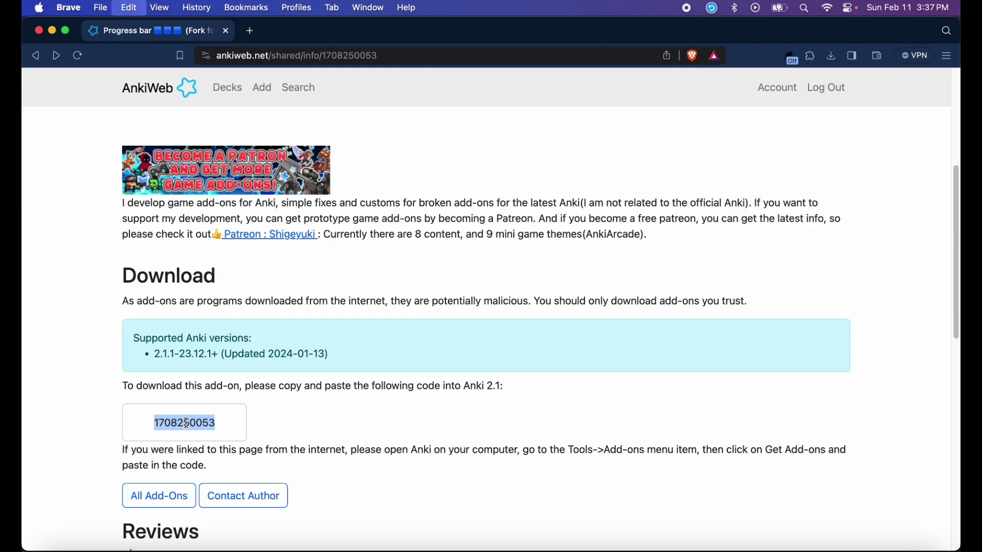
scroll(249, 370, up, 5)
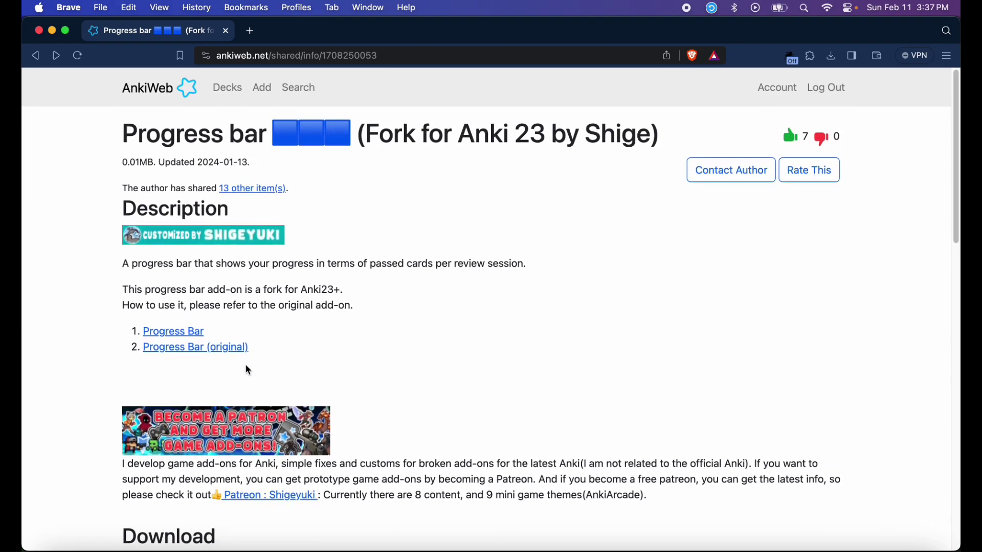
scroll(249, 371, down, 5)
scroll(250, 360, up, 5)
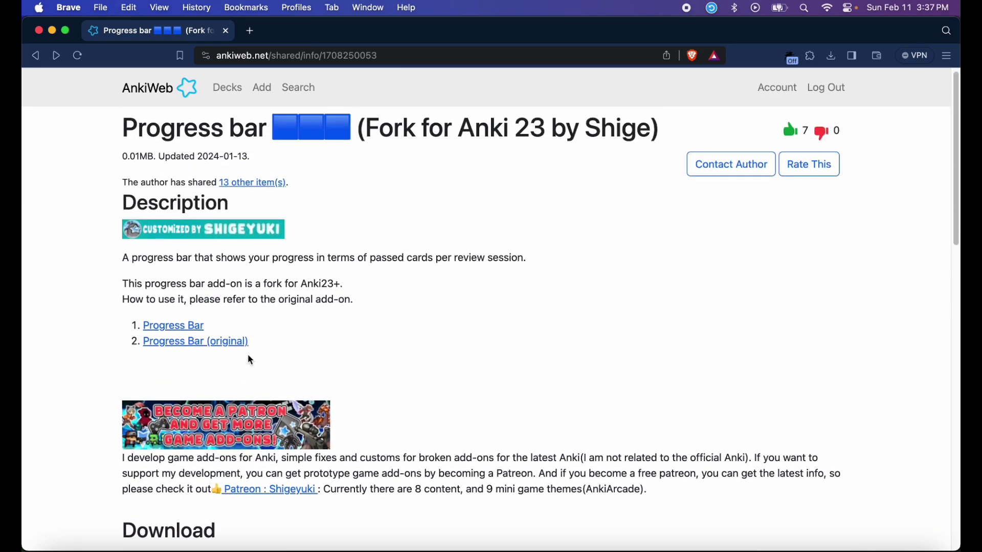
scroll(300, 272, up, 1)
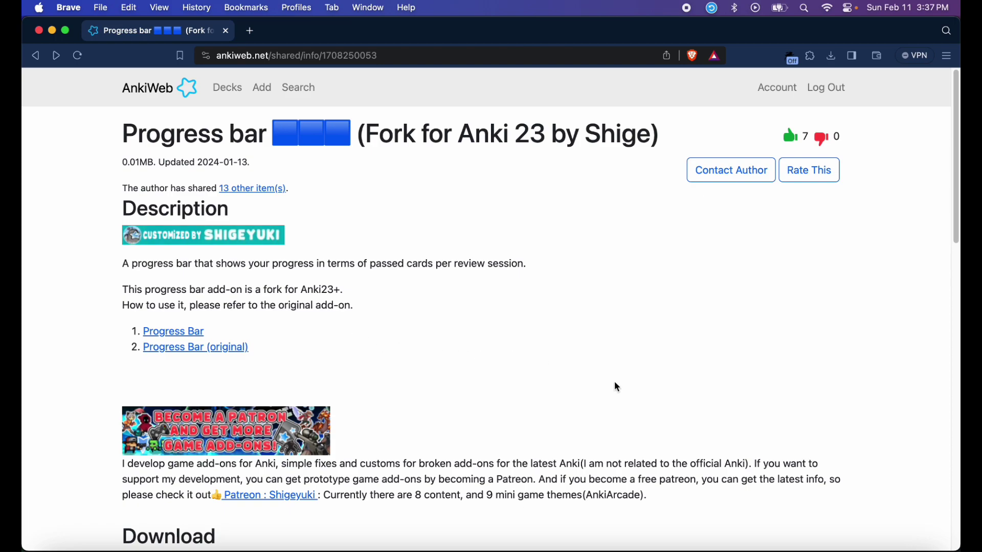
Bring Anki forward and open the Add-ons manager from the Tools menu.
click(688, 546)
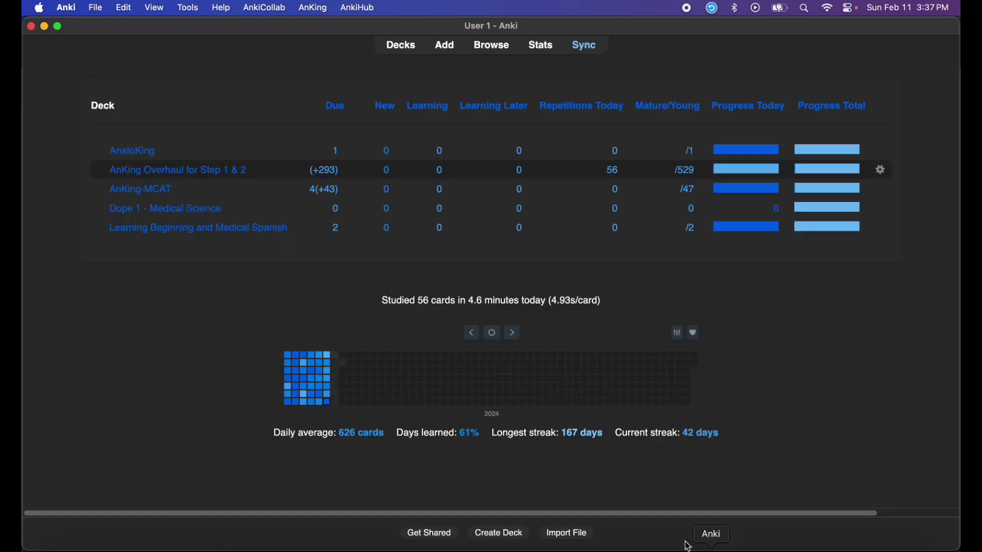
click(189, 8)
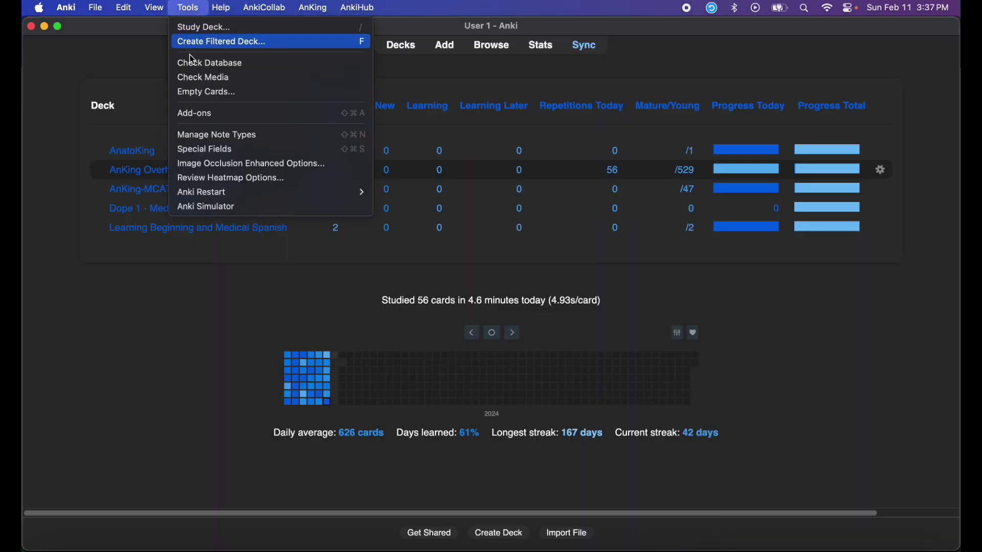
click(205, 114)
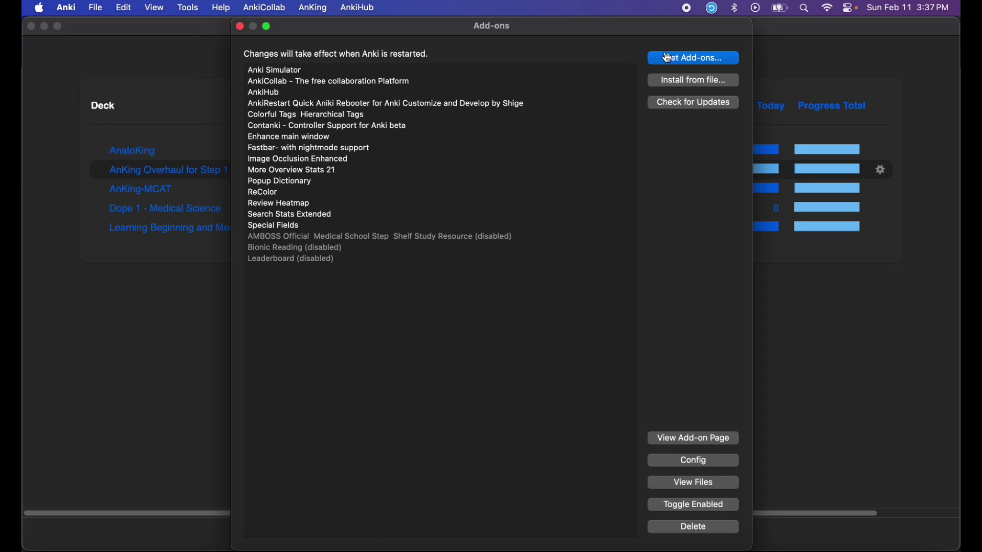
click(668, 58)
key(super+v)
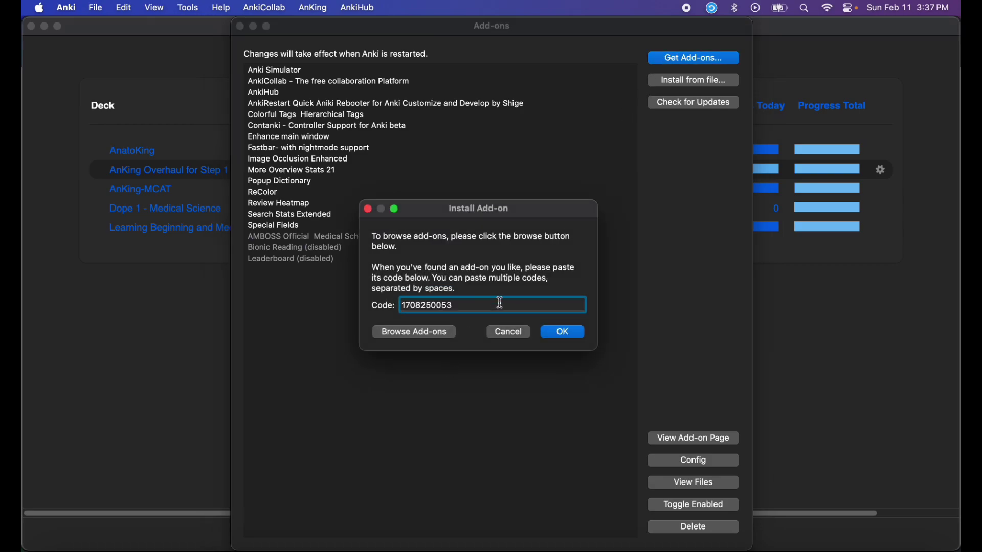
click(562, 333)
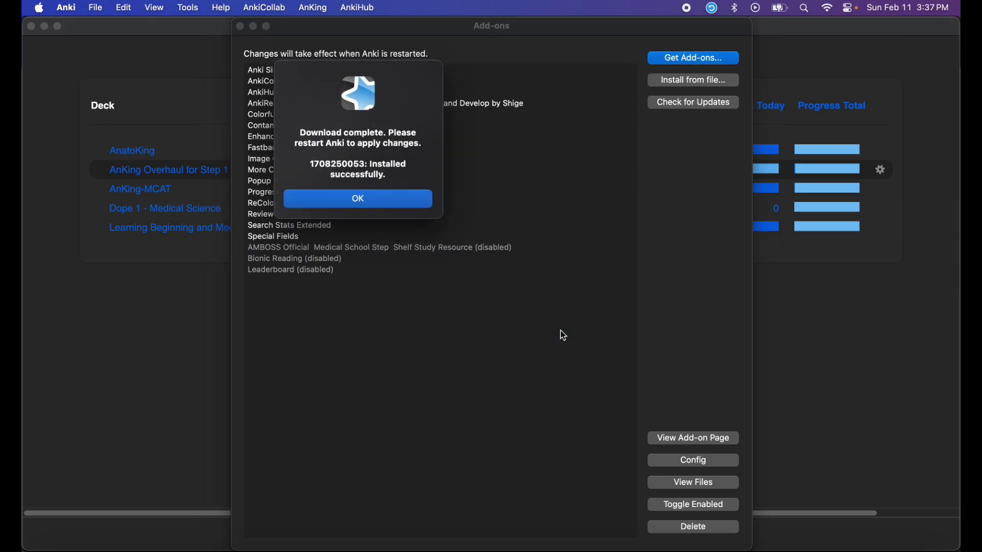
click(403, 206)
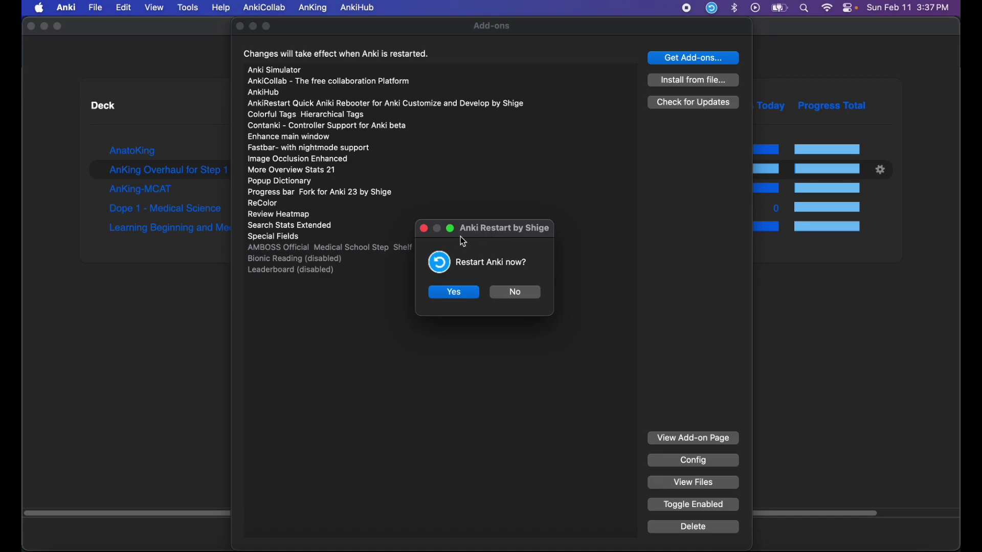
click(451, 295)
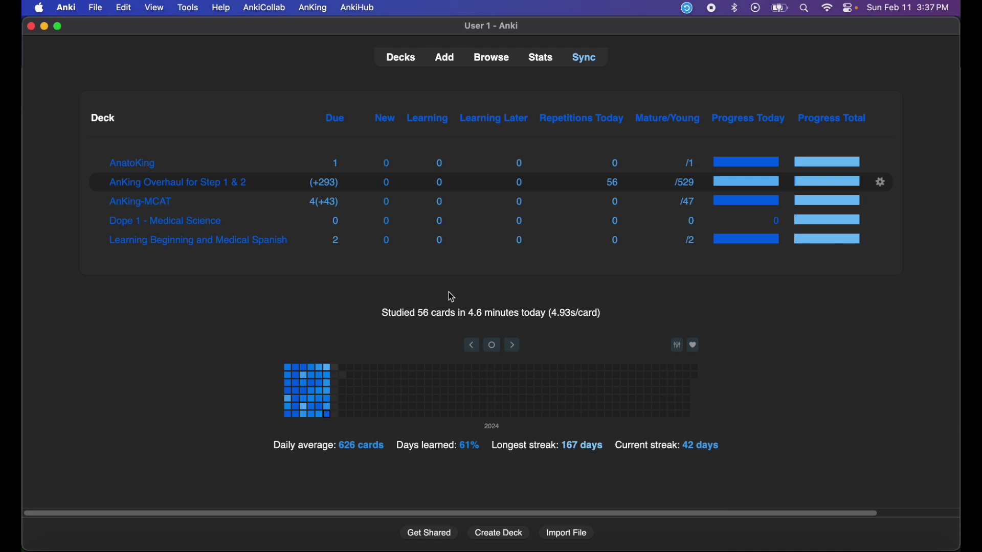
Change the Progress bar add-on config so showNumber and showPercent are true, and save.
click(190, 8)
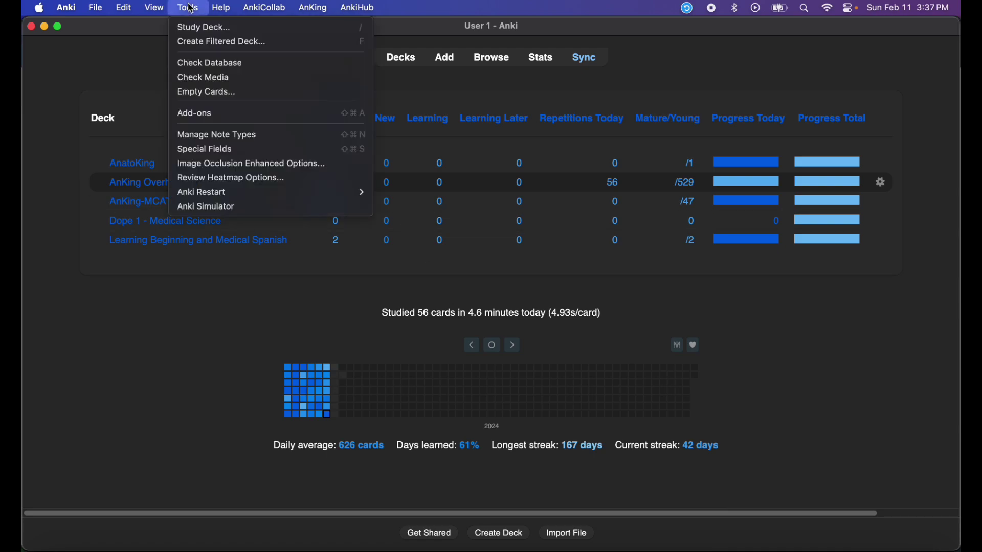
click(211, 113)
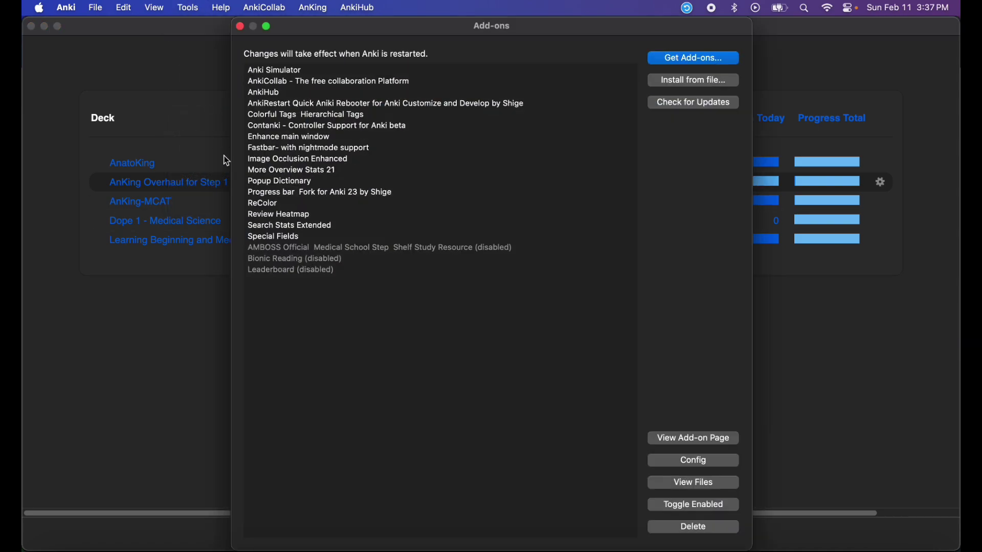
double_click(270, 193)
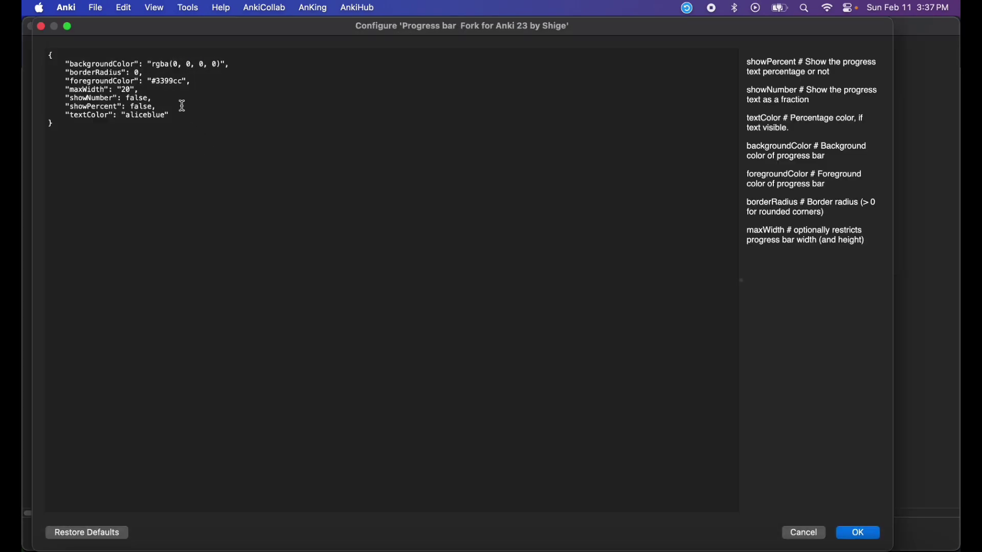
double_click(137, 97)
text(true)
double_click(135, 106)
text(true)
click(860, 534)
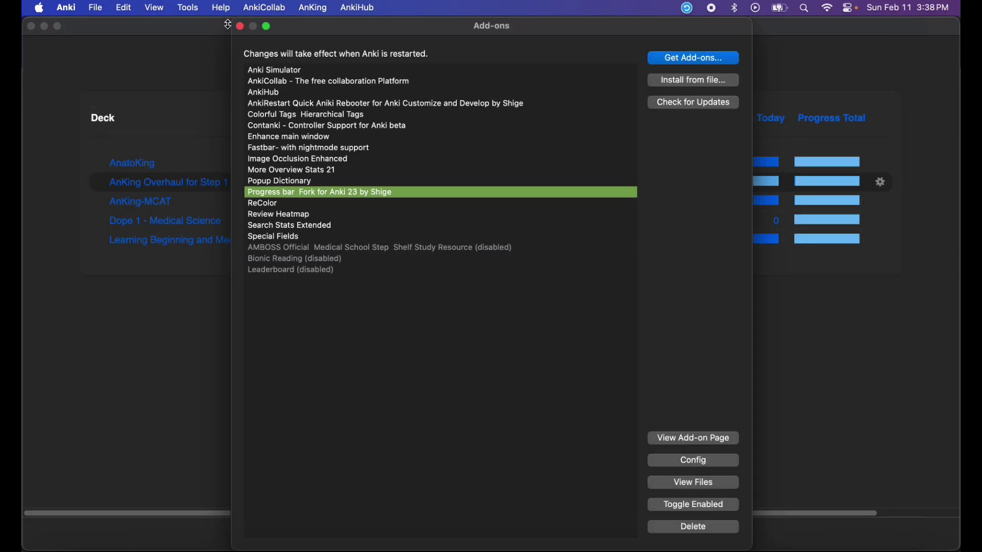
click(241, 28)
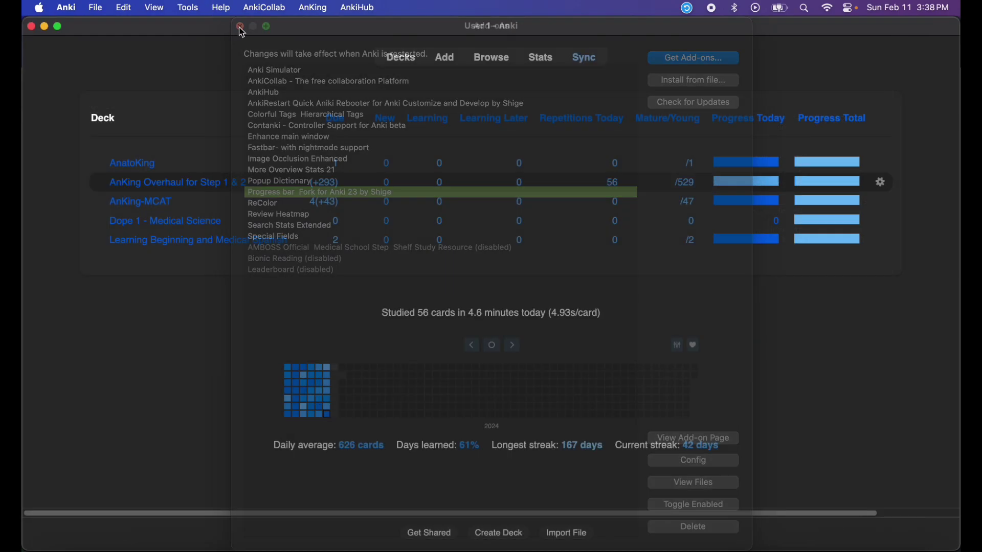
Add 11 to today's review limit for AnKing Overhaul for Step 1 & 2 and start reviewing.
click(229, 184)
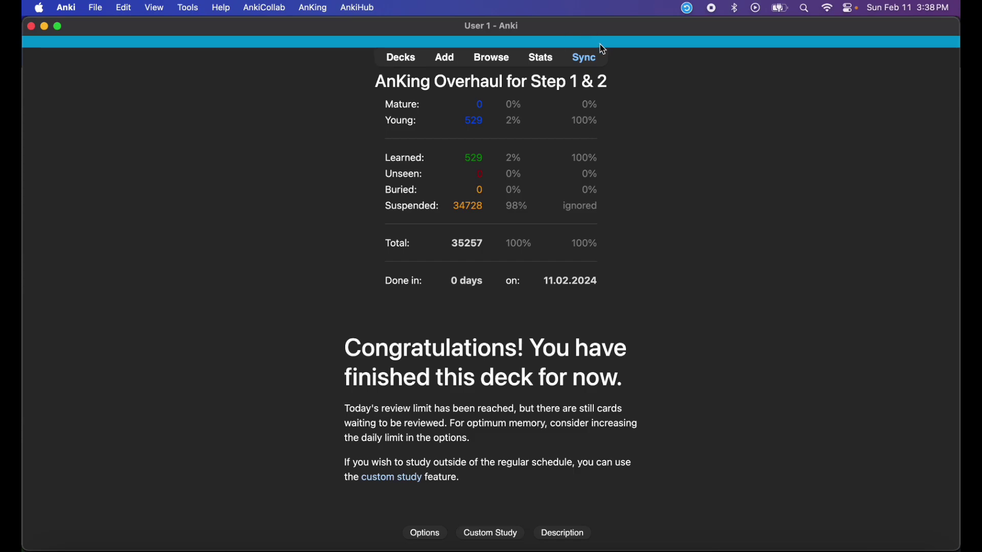
click(501, 532)
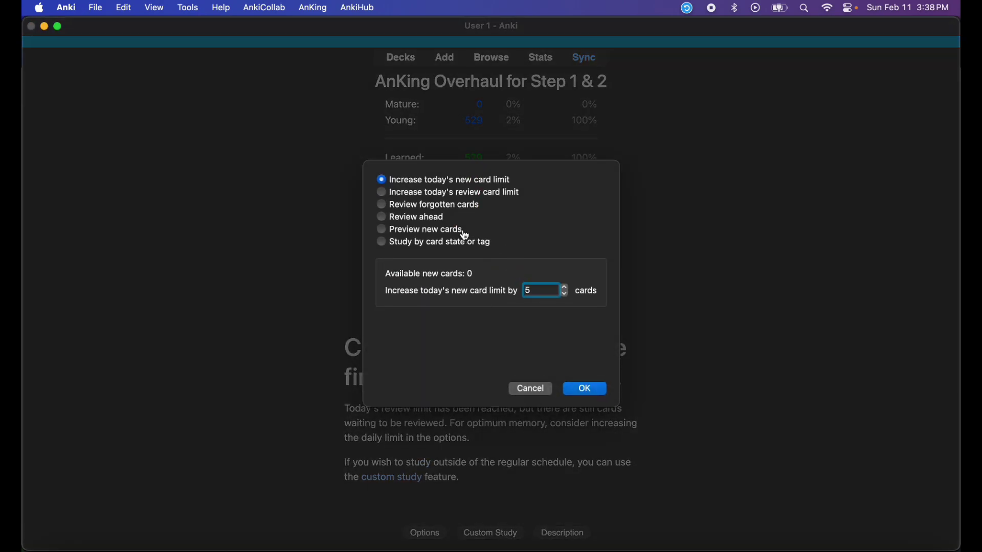
click(463, 197)
double_click(527, 290)
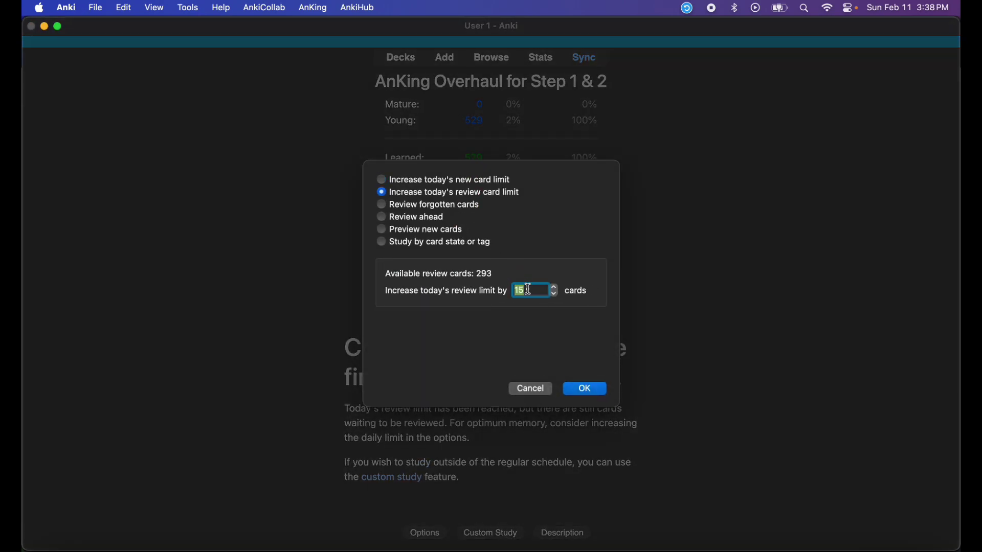
text(11)
key(Return)
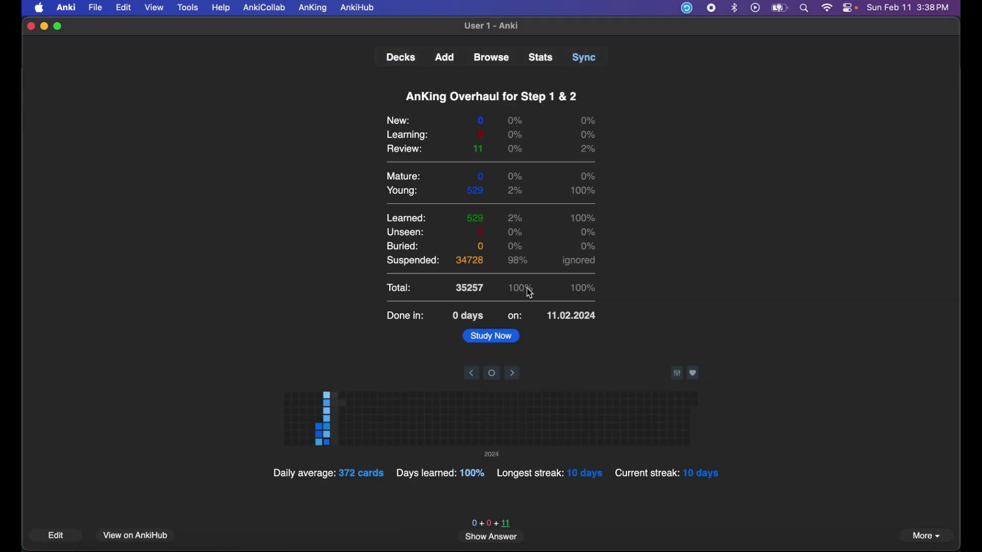
key(s)
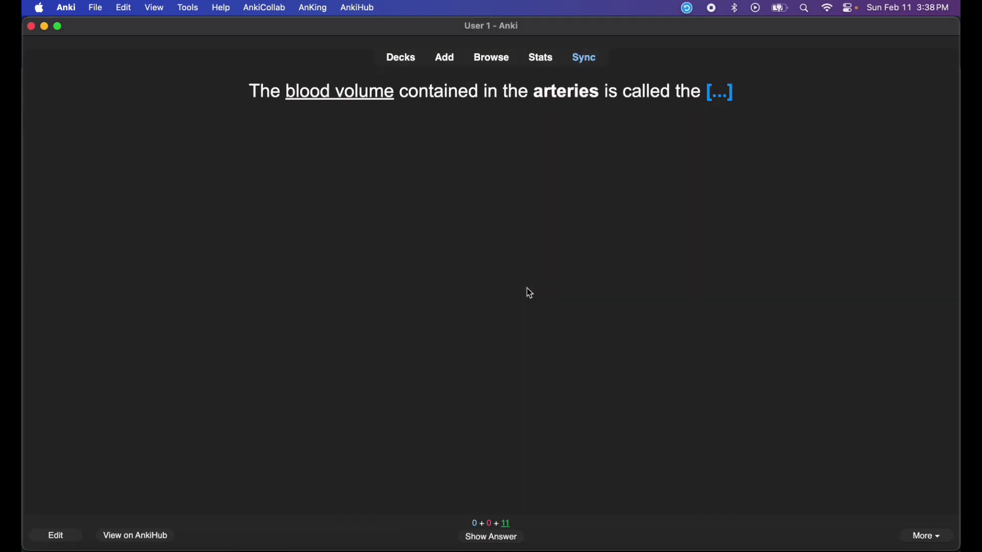
Answer and grade six cards, from blood volume to the aortic regurgitation murmur, raising volume for the heart sound.
key(space)
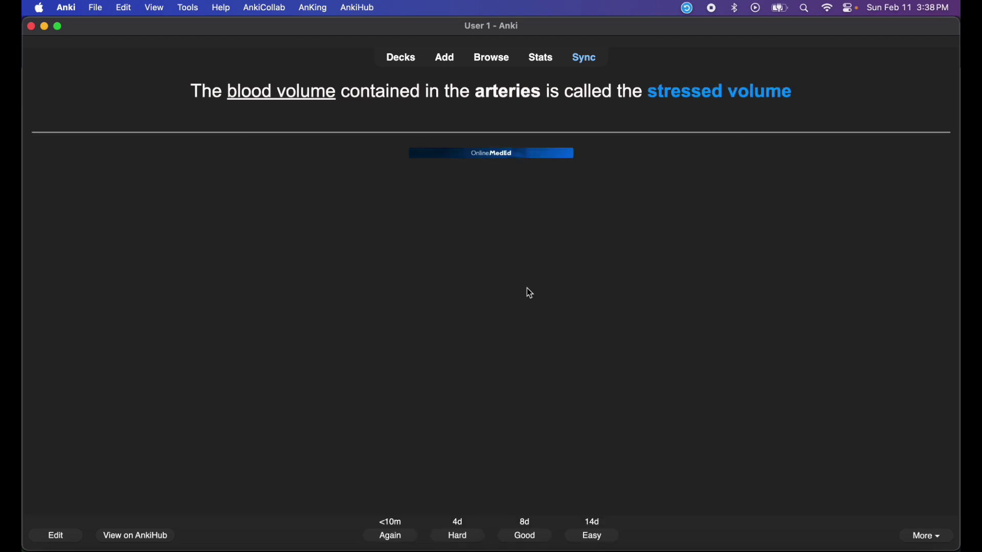
key(space)
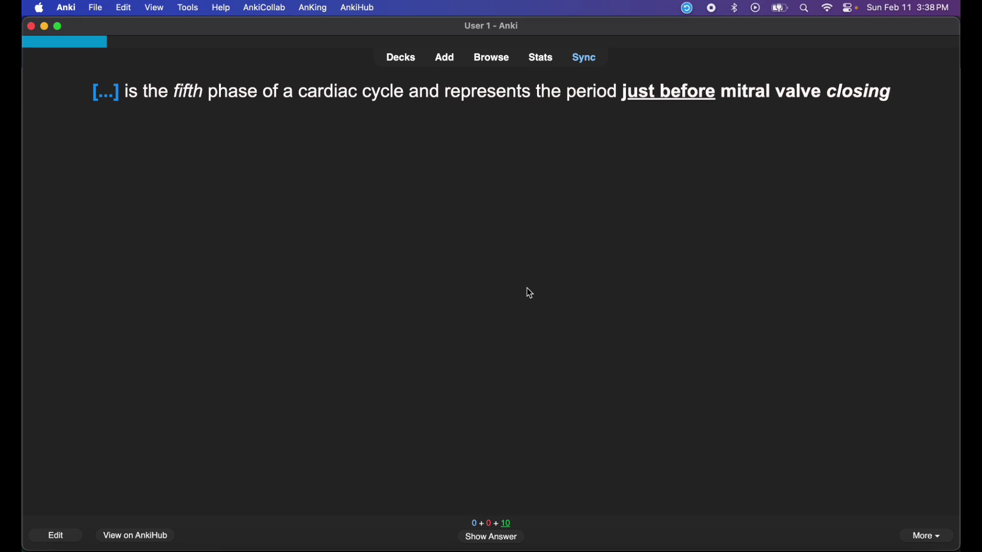
key(space)
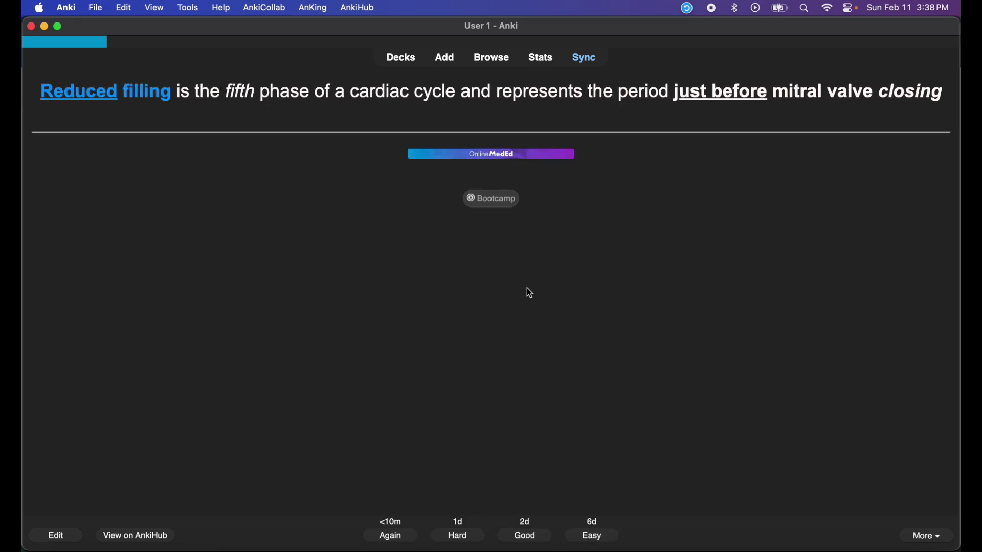
key(space)
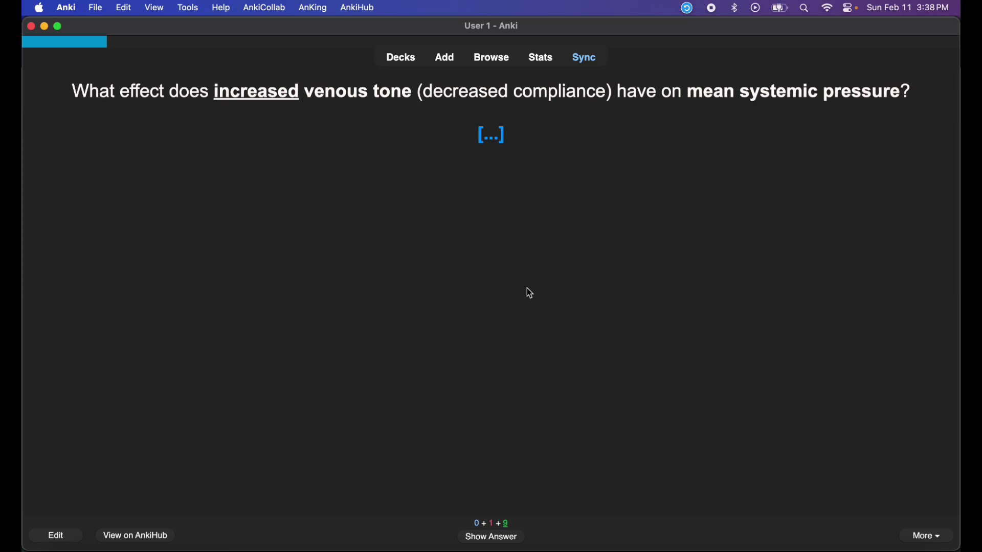
key(space)
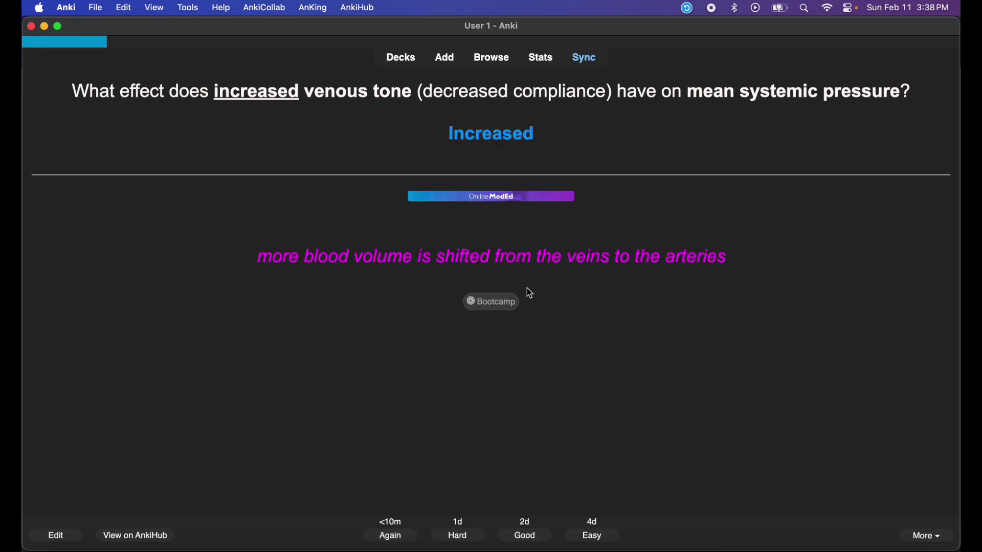
key(space)
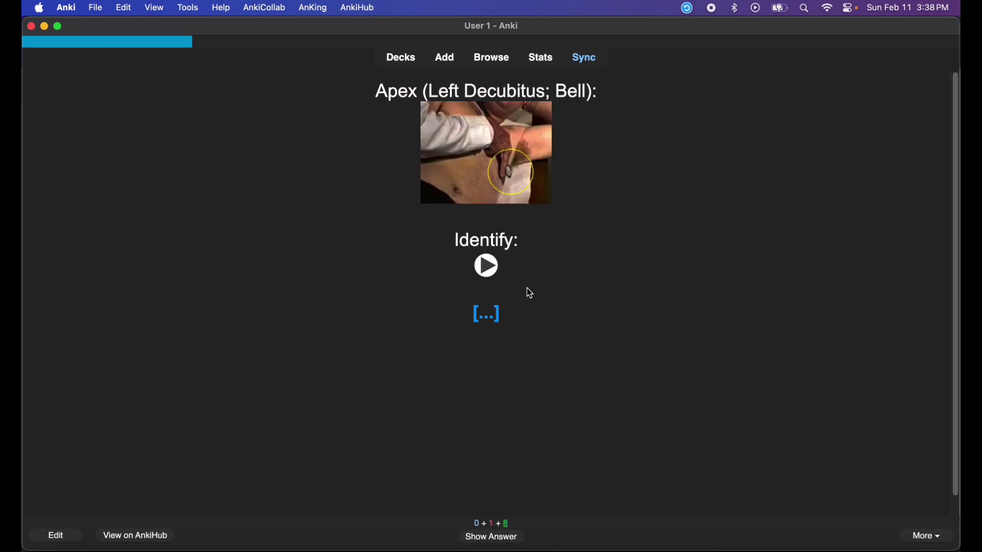
key(XF86AudioRaiseVolume)
key(space)
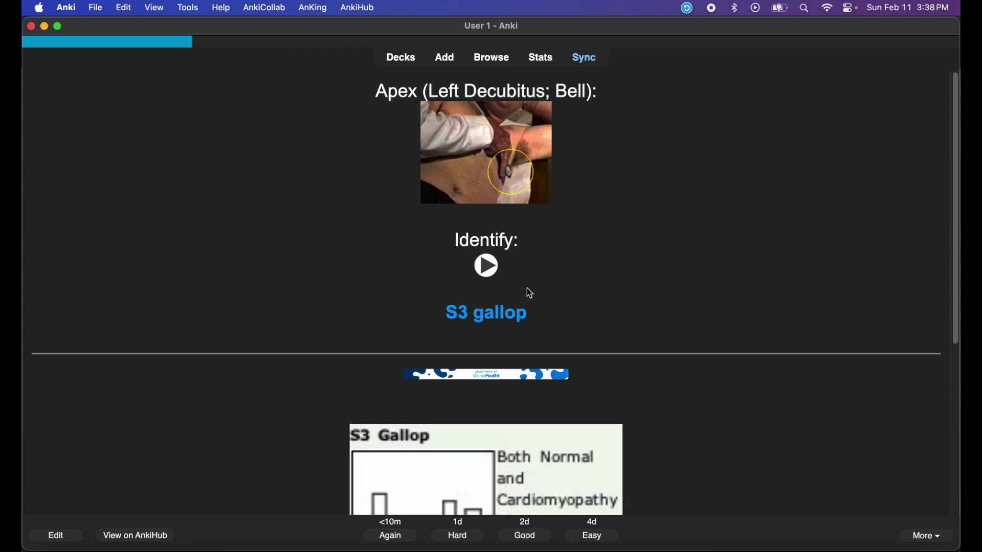
key(space)
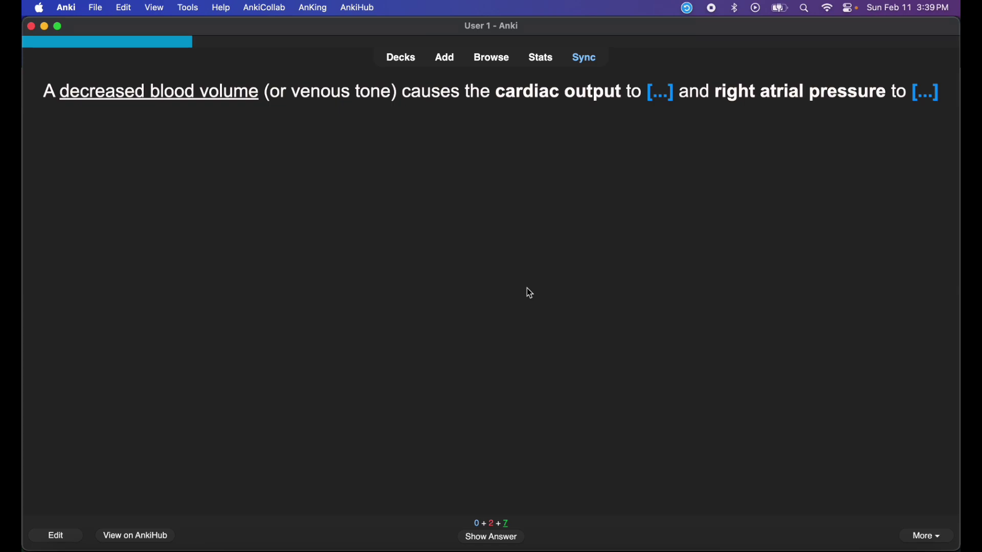
key(space)
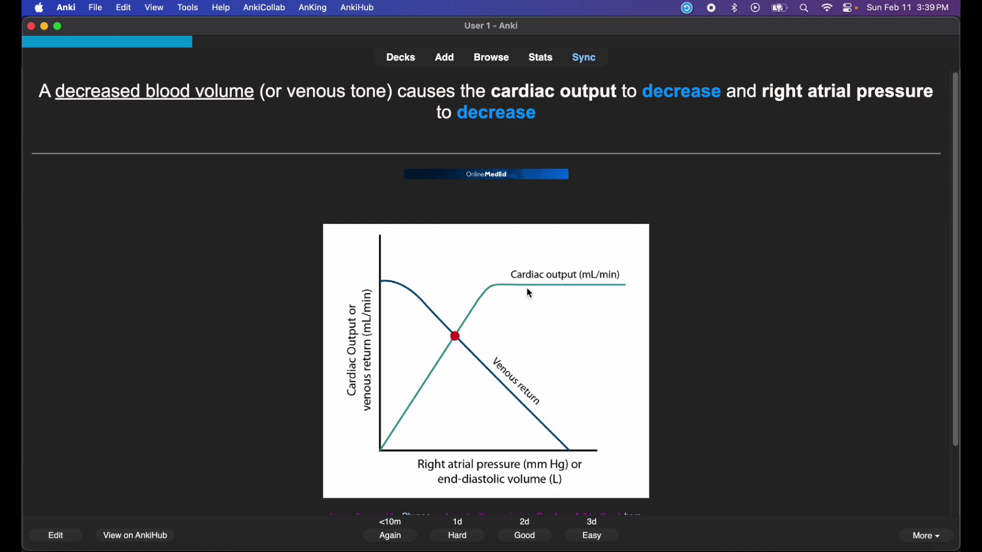
key(space)
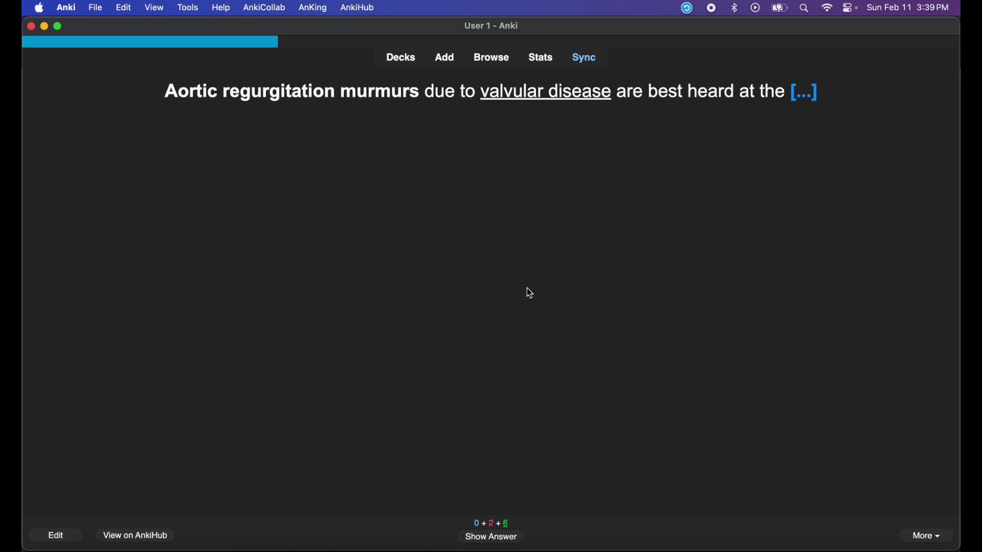
key(space)
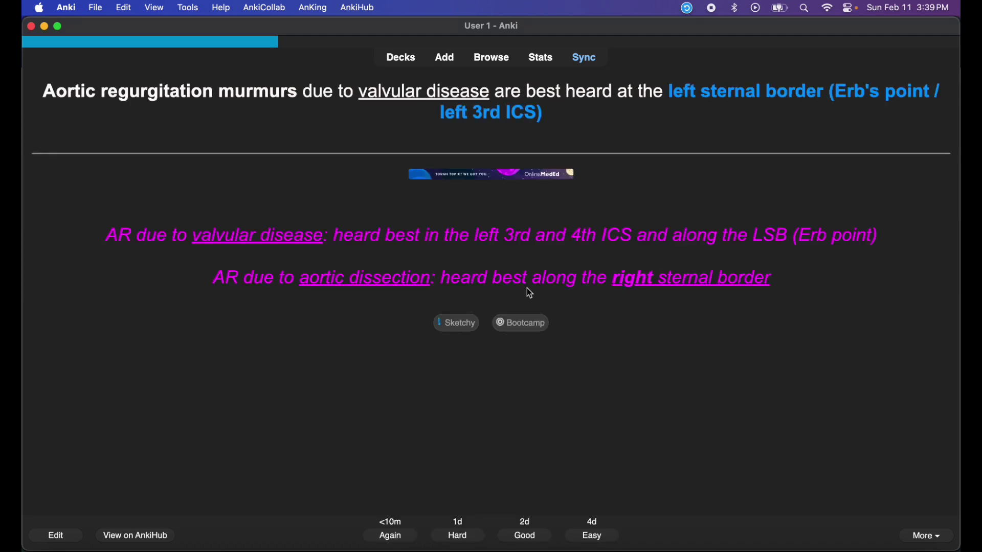
key(space)
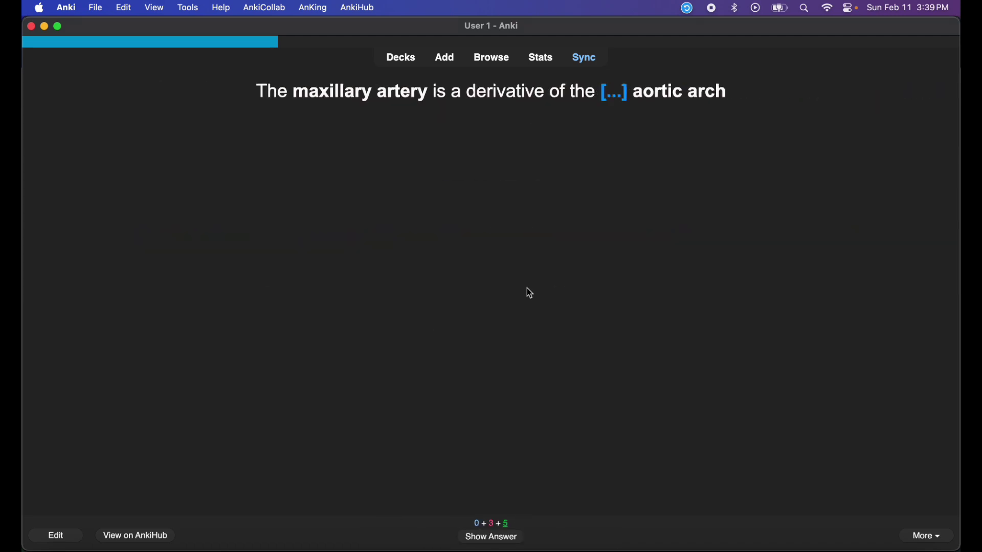
Answer the remaining cards, maxillary artery through rapid ventricular filling, until the deck is finished.
key(space)
key(space)
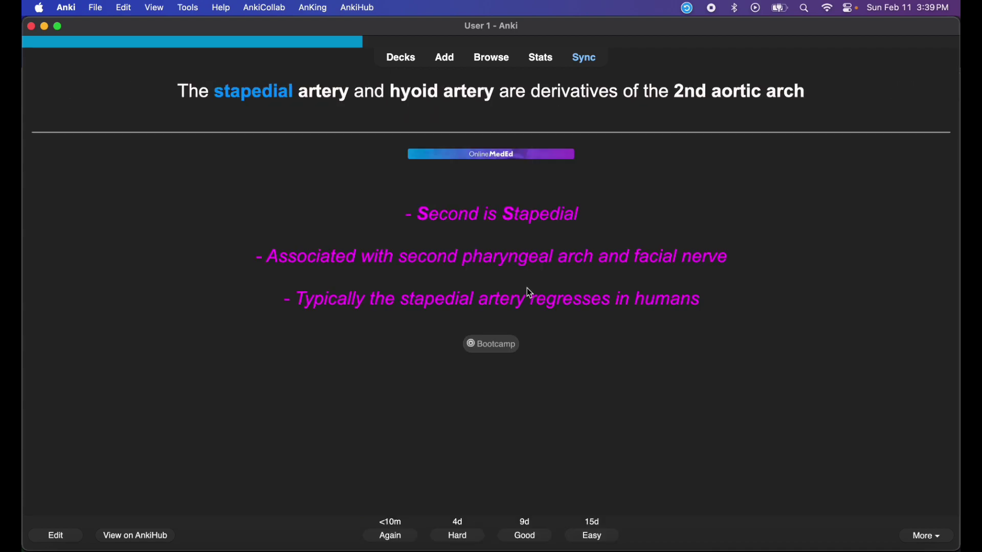
key(space)
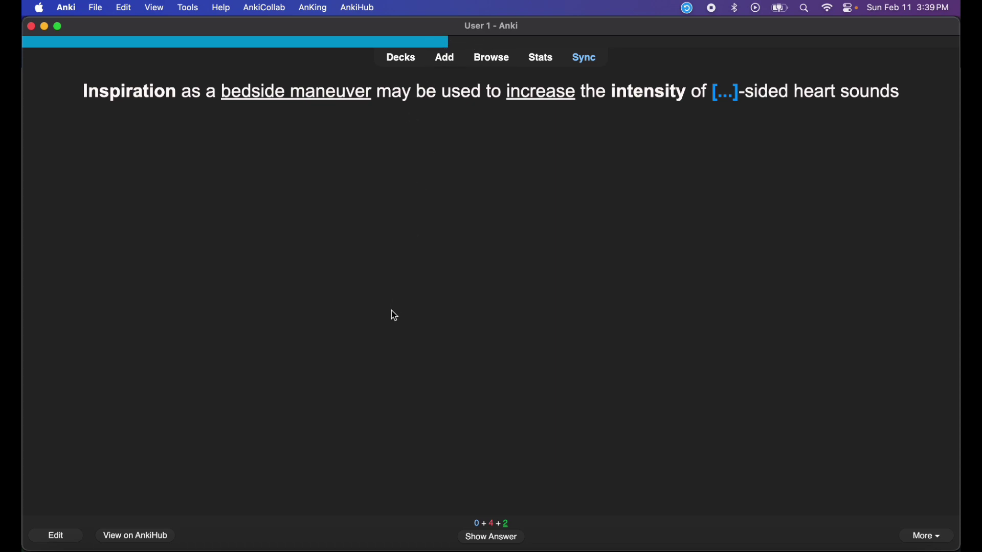
key(space)
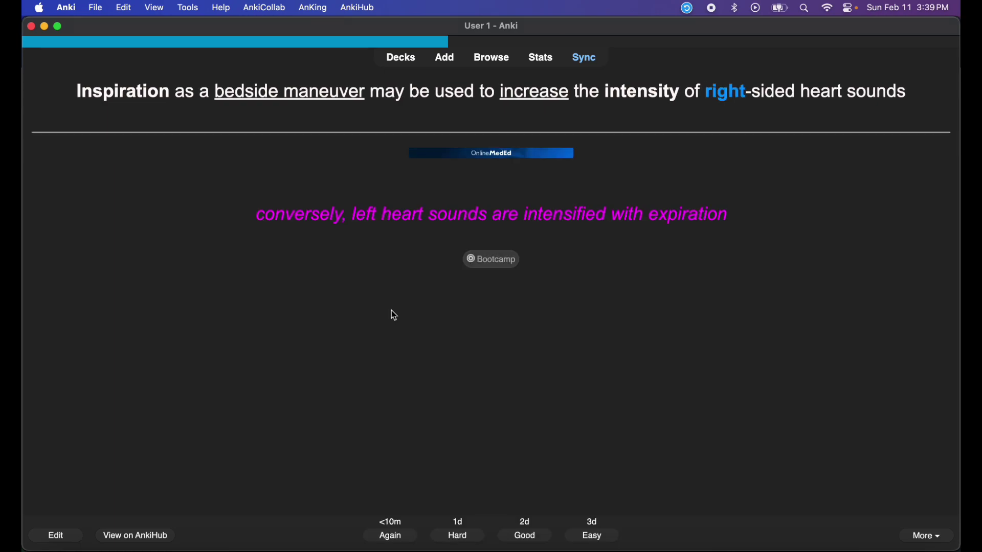
key(space)
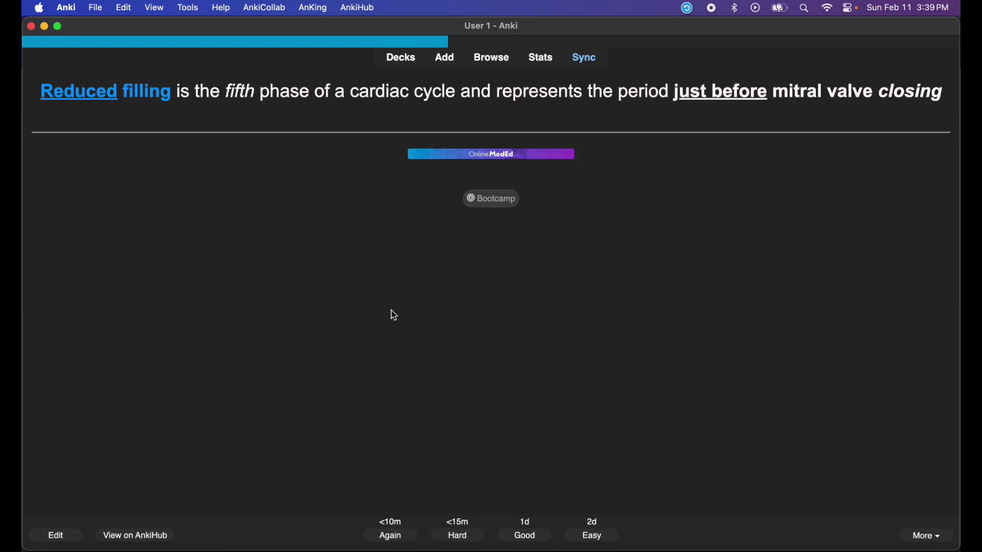
key(space)
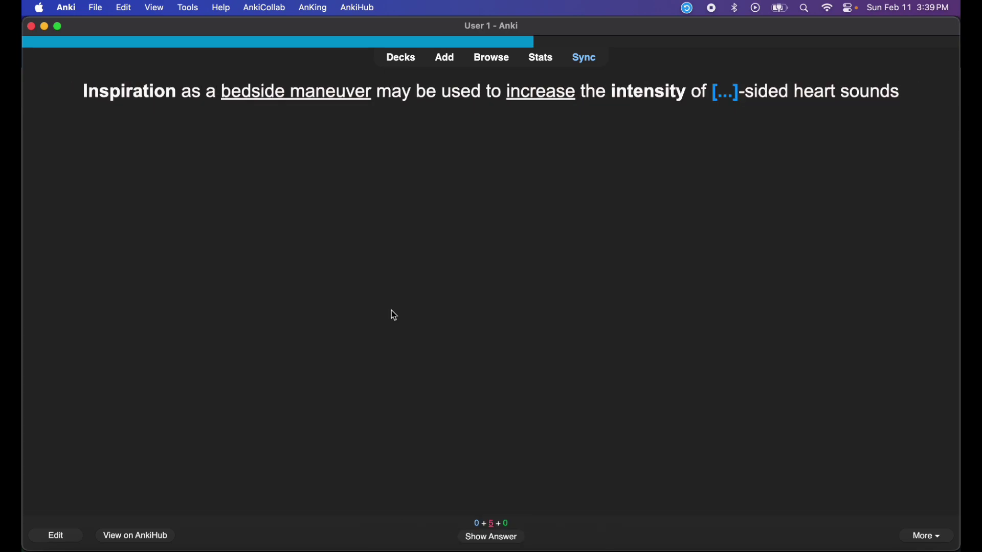
key(space)
key(space)
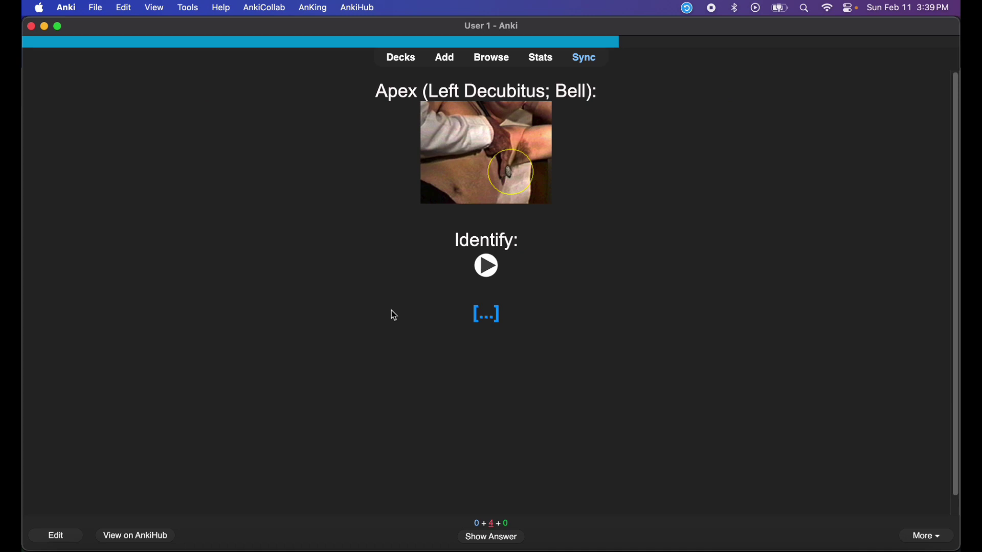
key(space)
key(space)
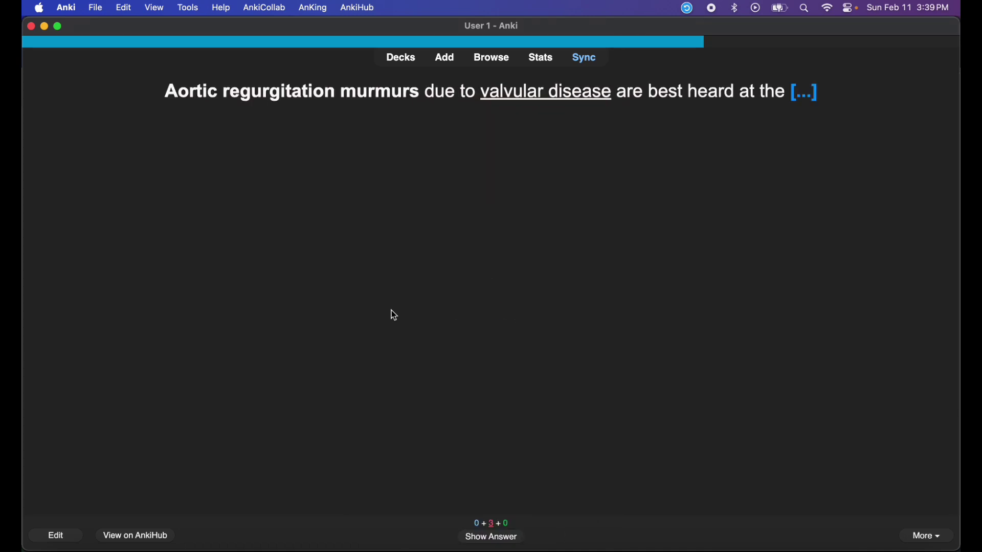
key(space)
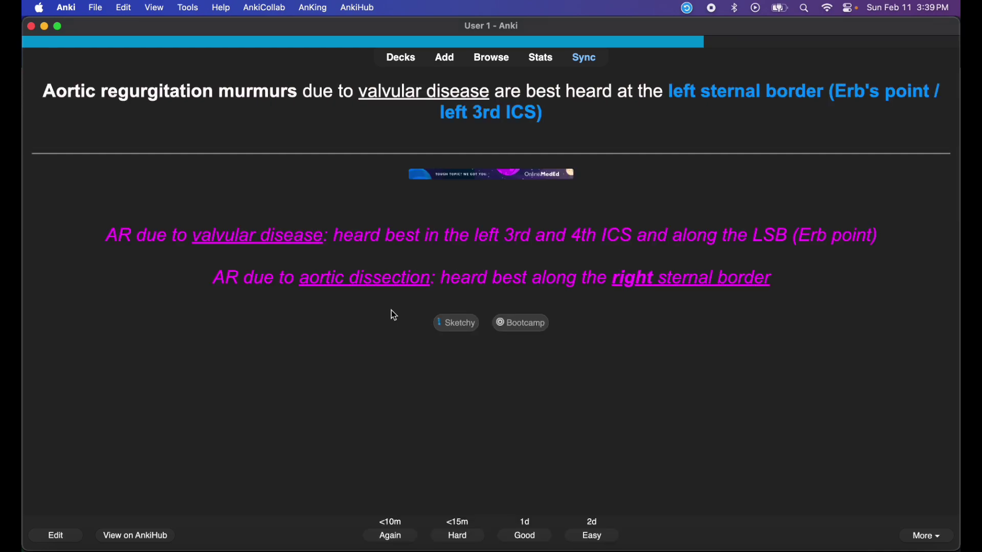
key(space)
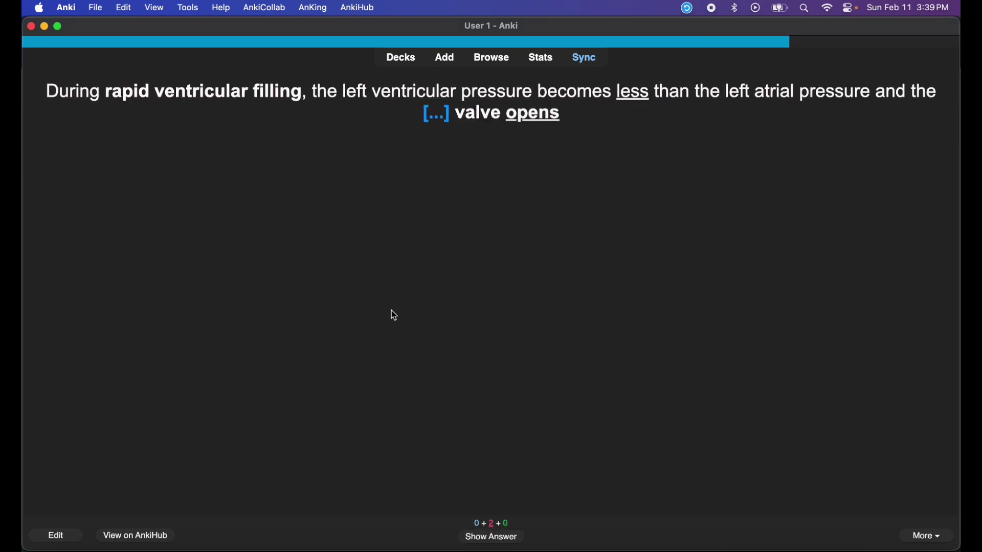
key(space)
key(space)
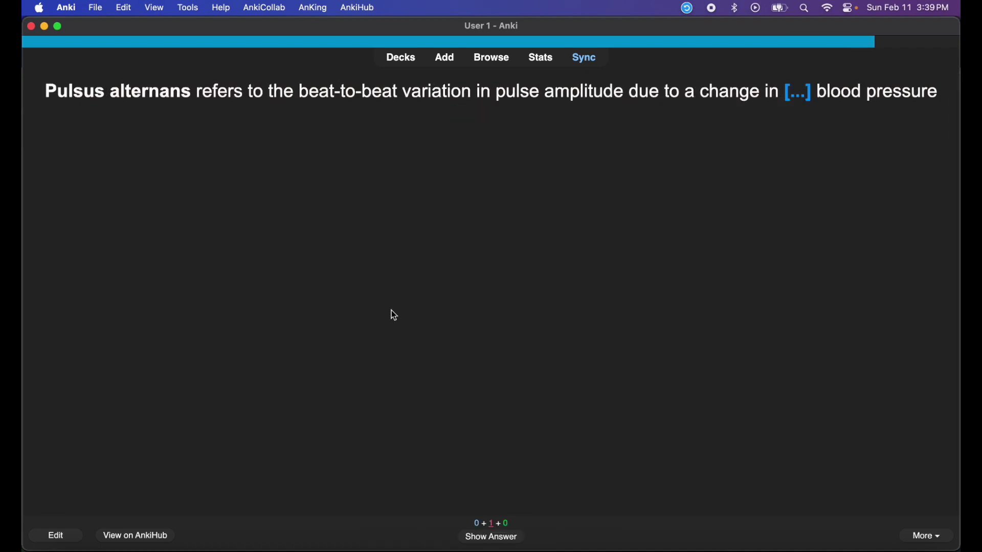
key(space)
key(space)
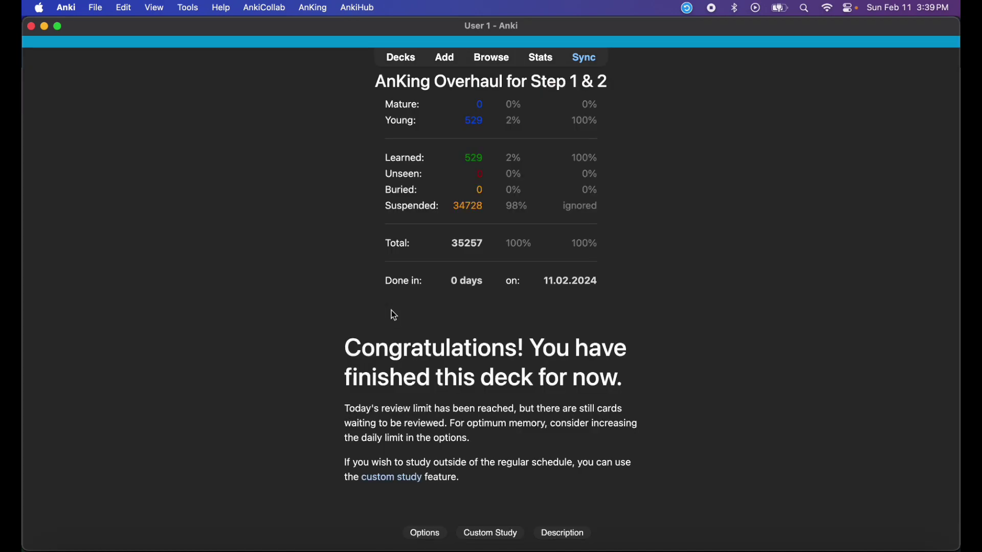
Return to the deck list to see today's stats and the 10 / 17 (58%) progress bar.
click(402, 66)
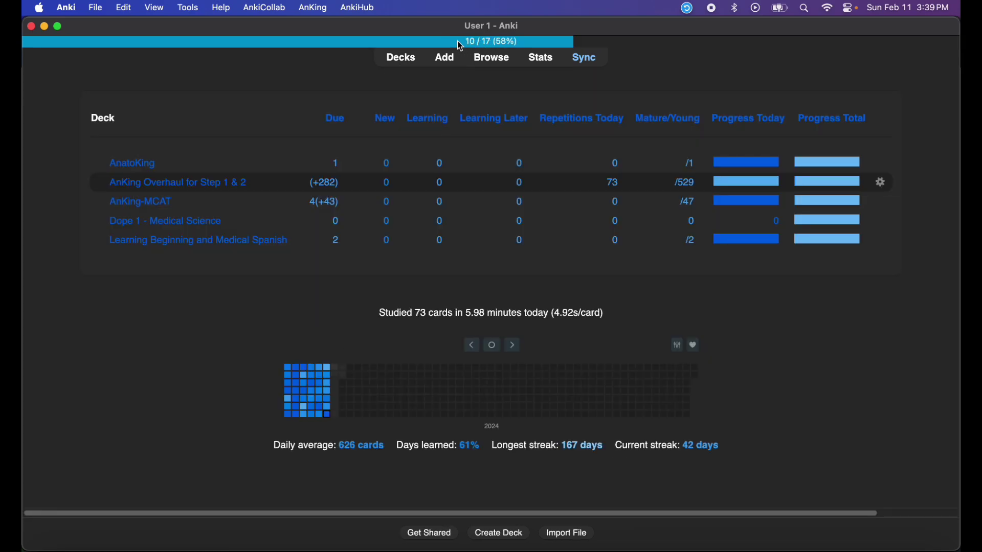